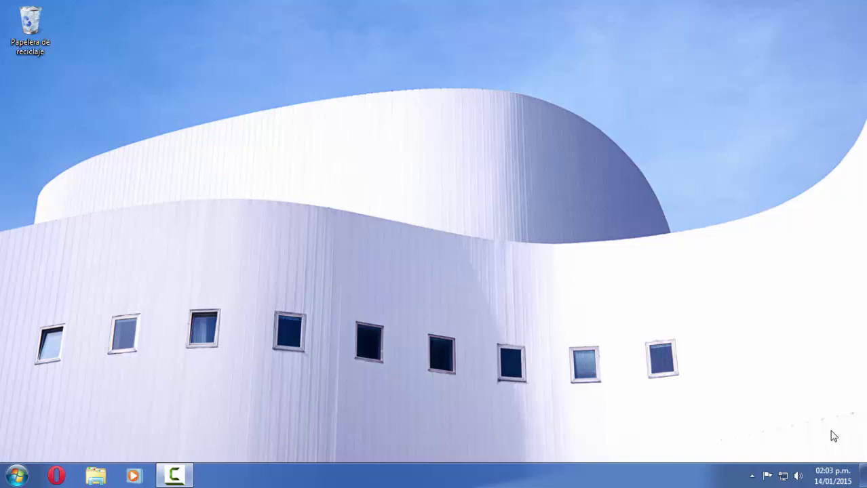
- Empty the Recycle Bin and refresh the desktop
right_click(16, 31)
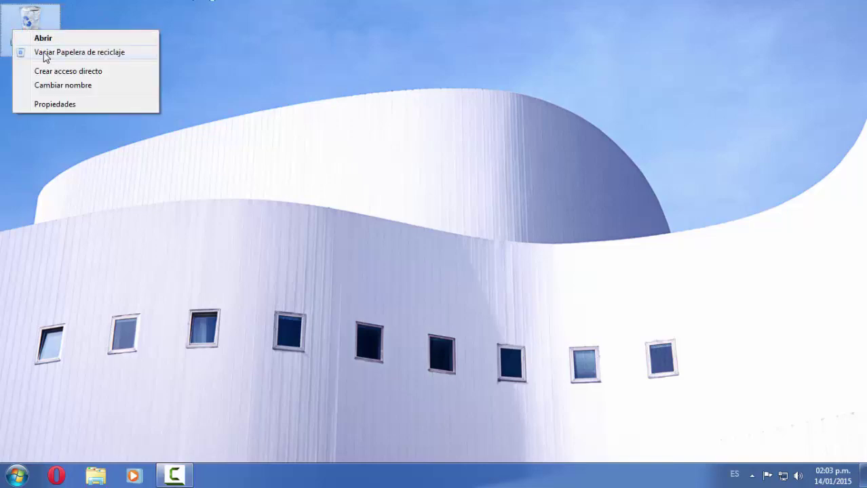
click(41, 52)
right_click(154, 199)
click(459, 261)
click(481, 246)
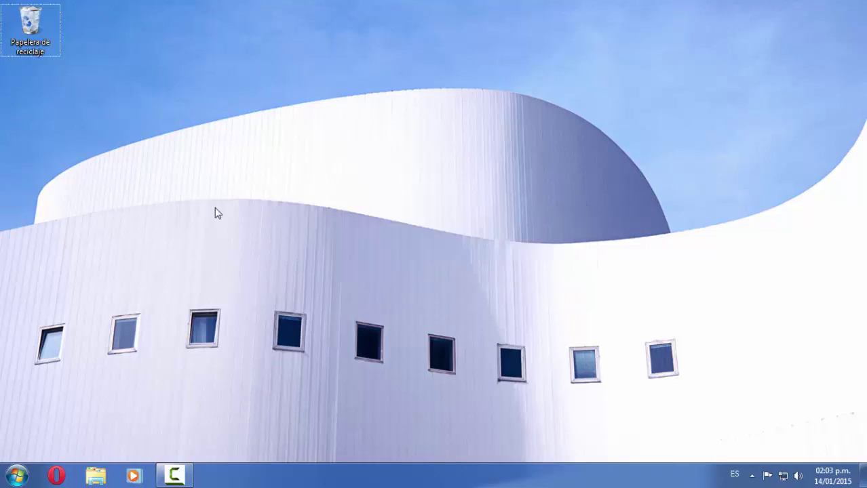
right_click(215, 209)
click(255, 244)
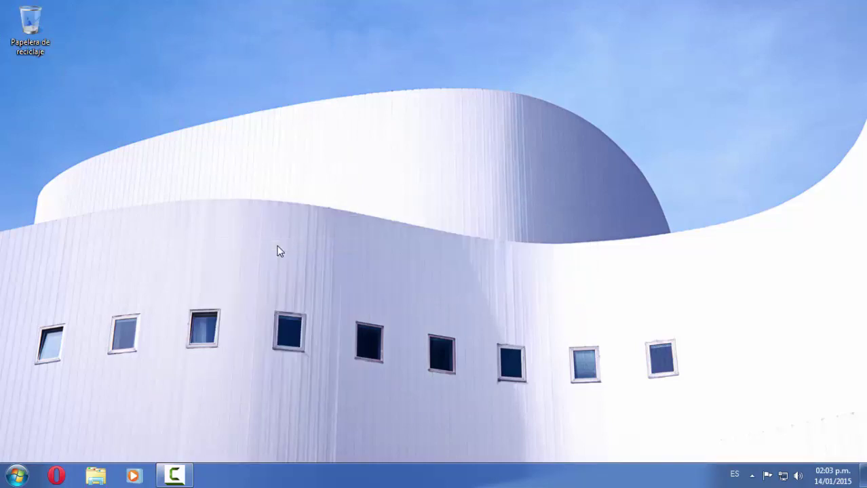
- Open Opera and search Google for "Java"
click(56, 476)
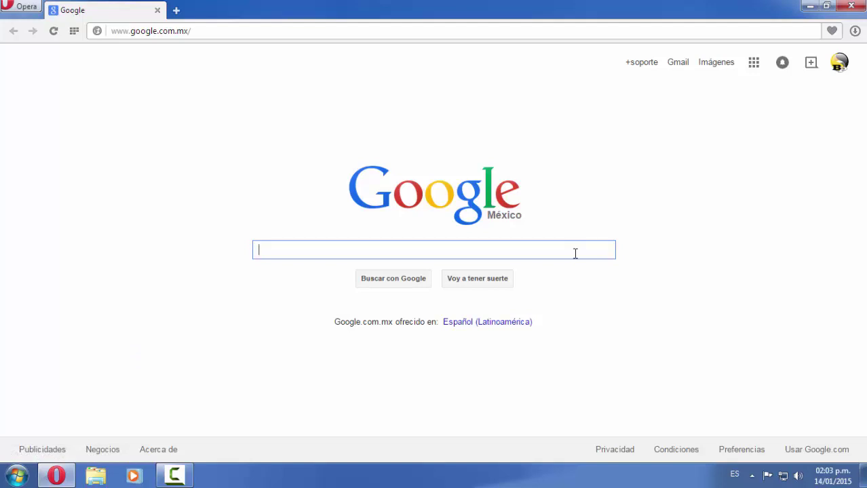
text(Java)
key(Return)
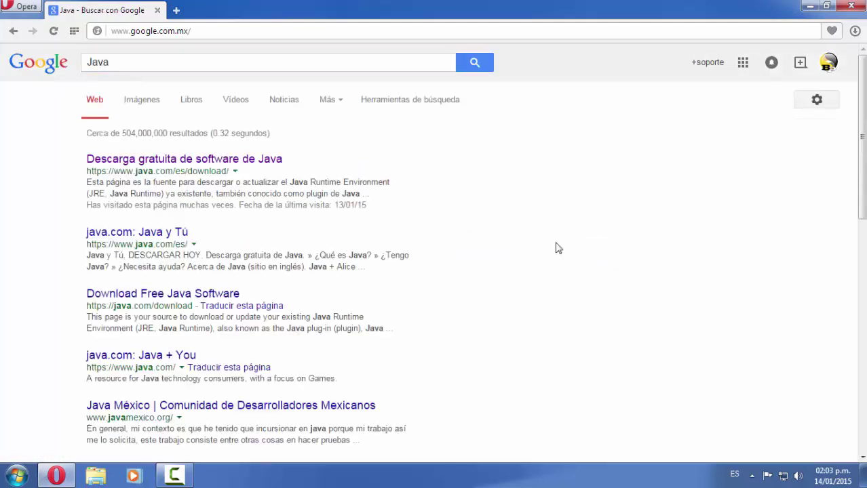
- Open the "Descarga gratuita de software de Java" result and continue through the free download to the list of Windows installers
click(243, 162)
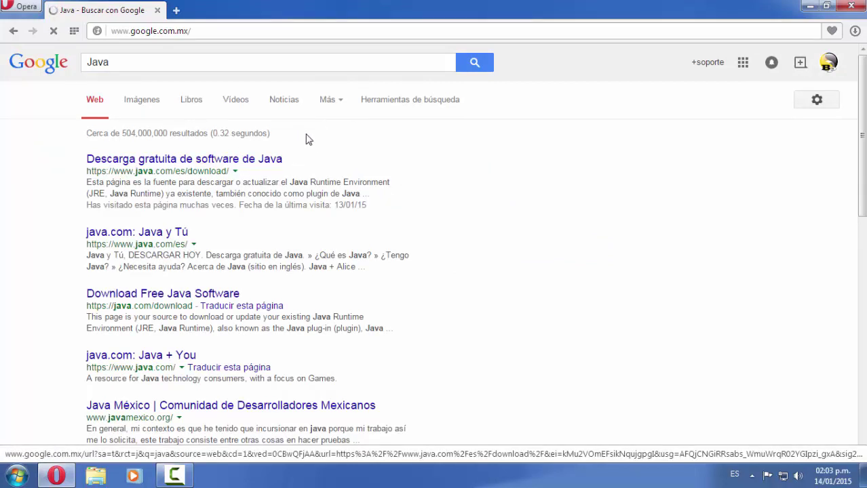
click(248, 167)
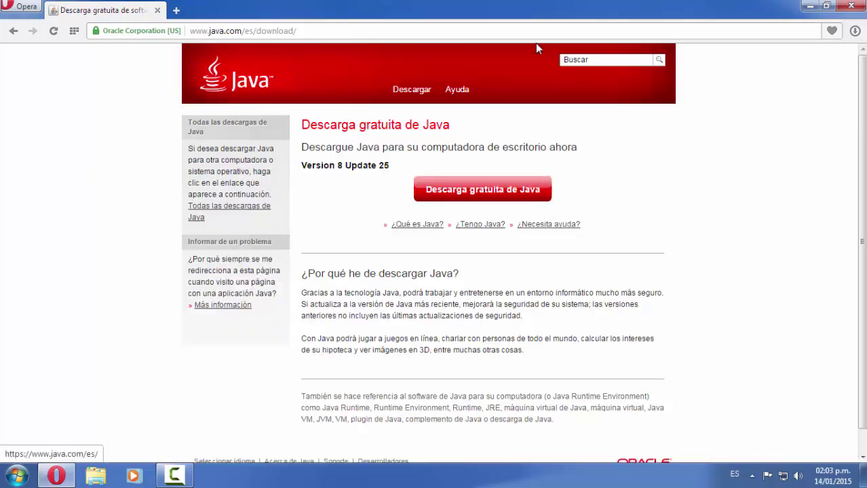
scroll(538, 150, down, 1)
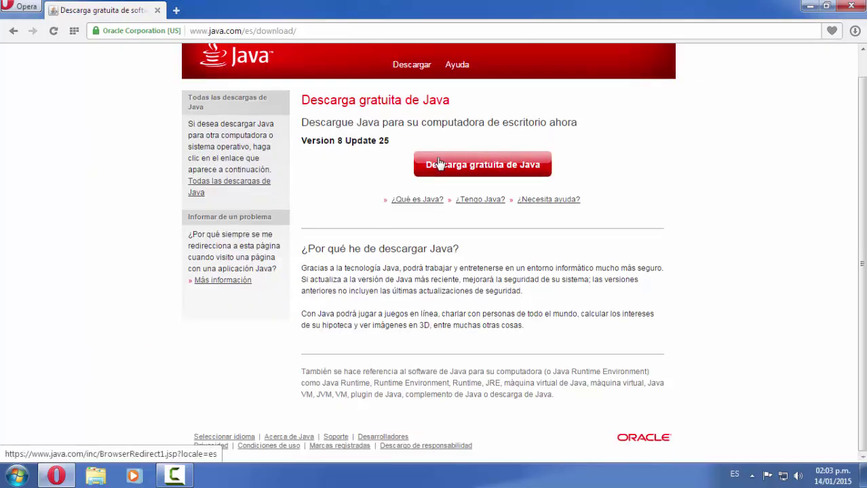
click(490, 163)
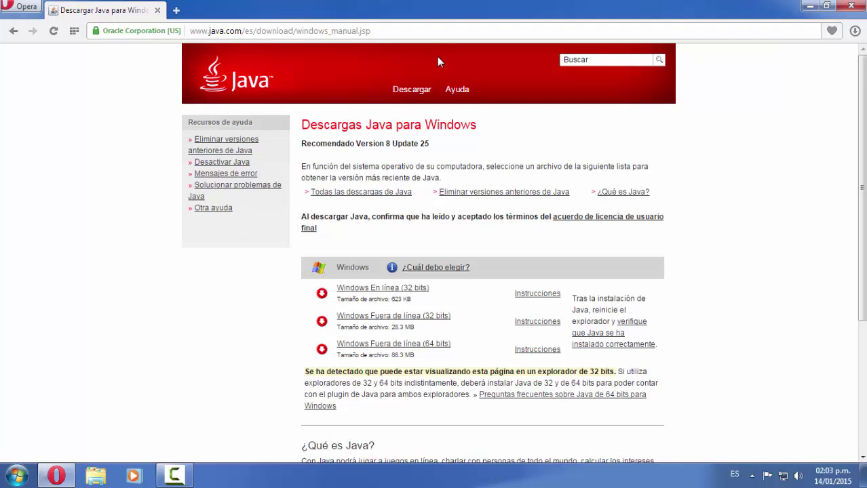
scroll(471, 209, down, 1)
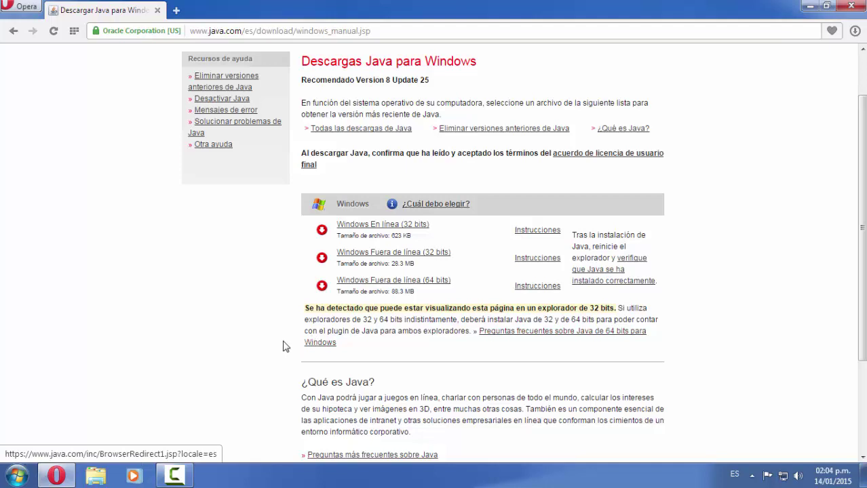
- Check the system type in the properties of Equipo and minimize the system information window
click(16, 476)
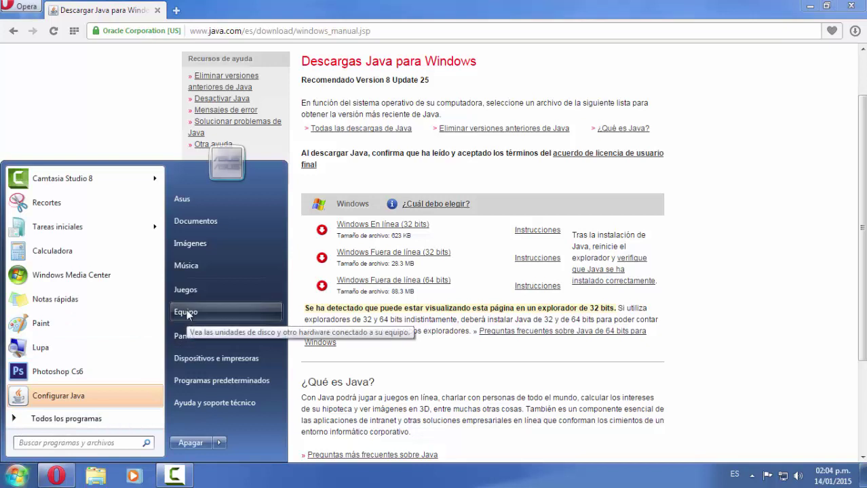
click(2, 481)
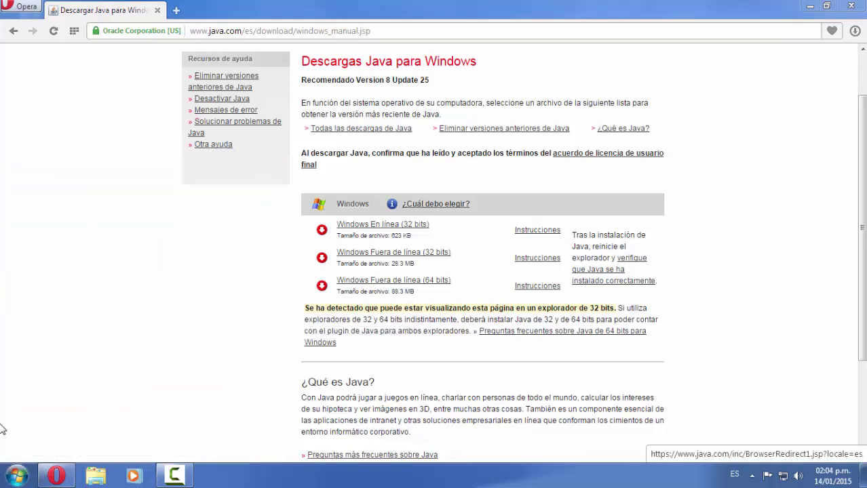
click(4, 474)
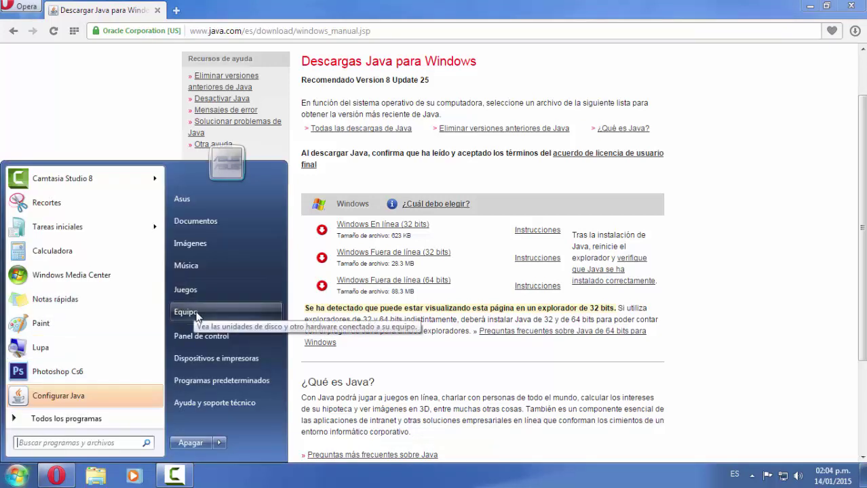
right_click(217, 315)
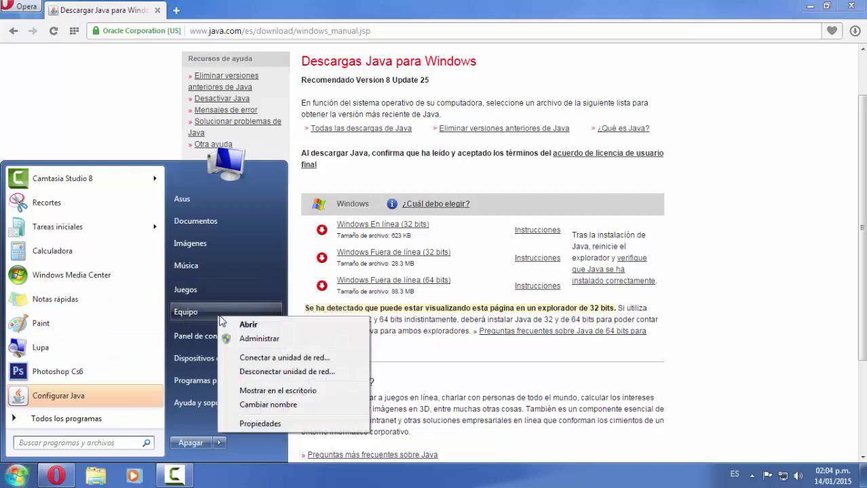
click(269, 424)
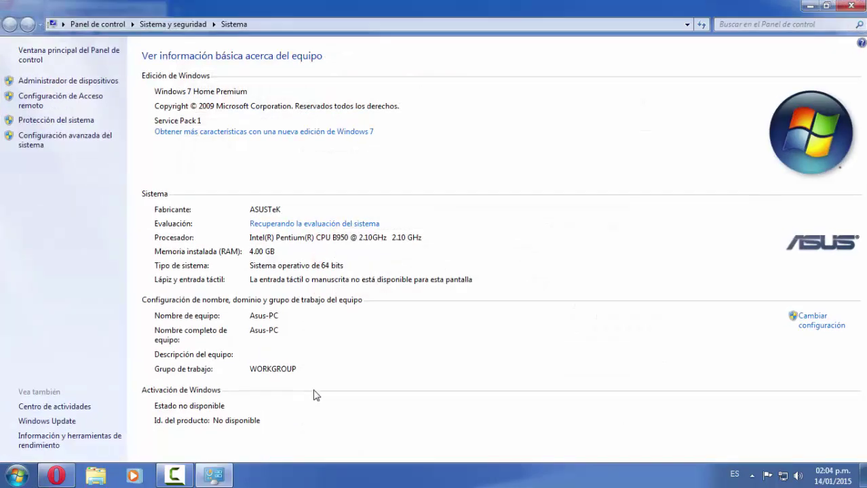
click(809, 7)
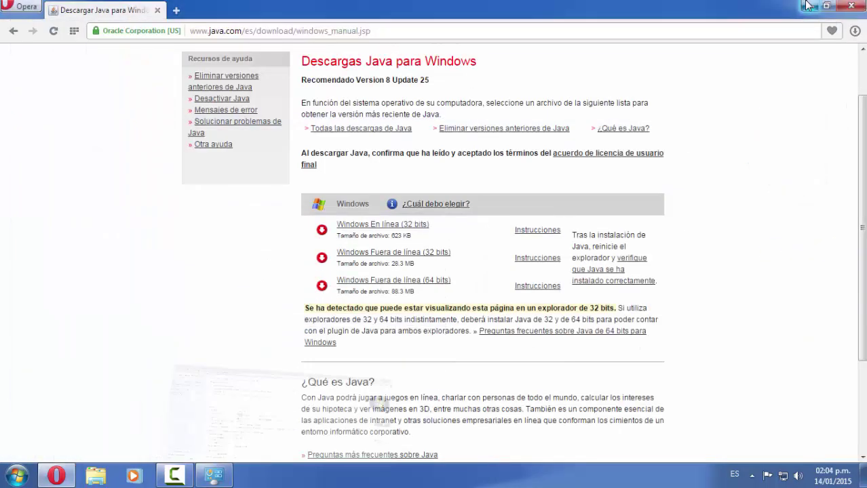
- Check the system type again through Panel de control, under Sistema y seguridad > Sistema, and close the window
click(807, 6)
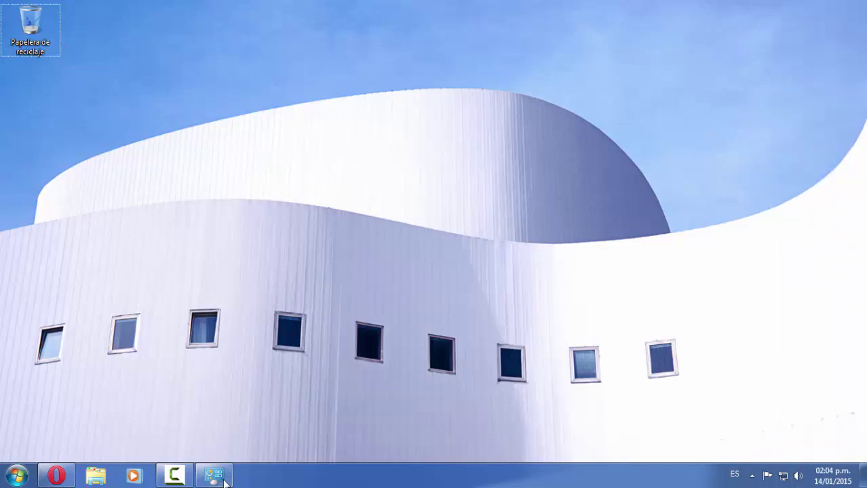
click(16, 475)
click(246, 337)
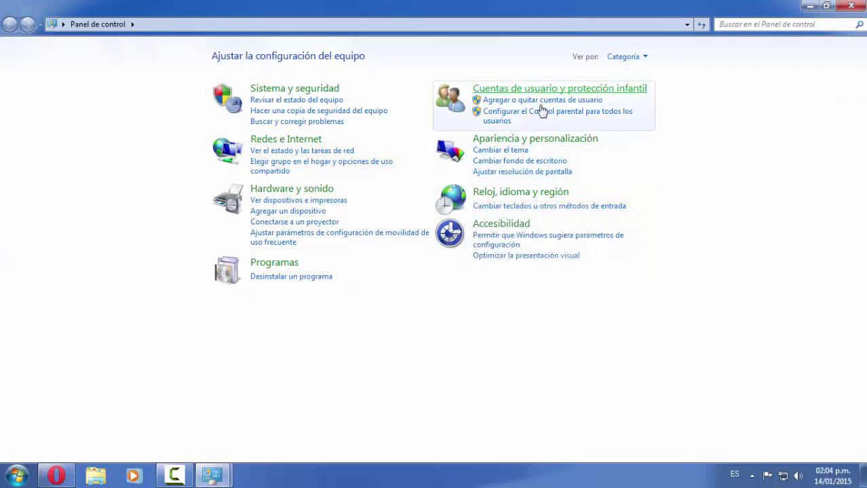
click(325, 90)
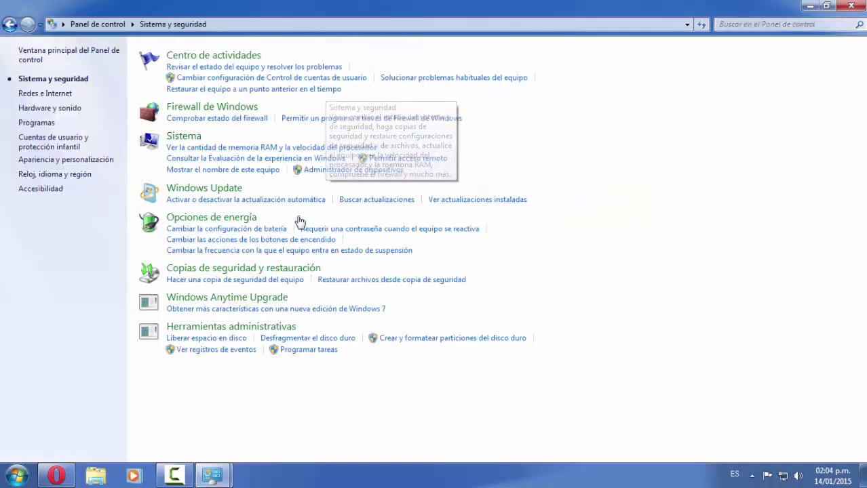
click(183, 137)
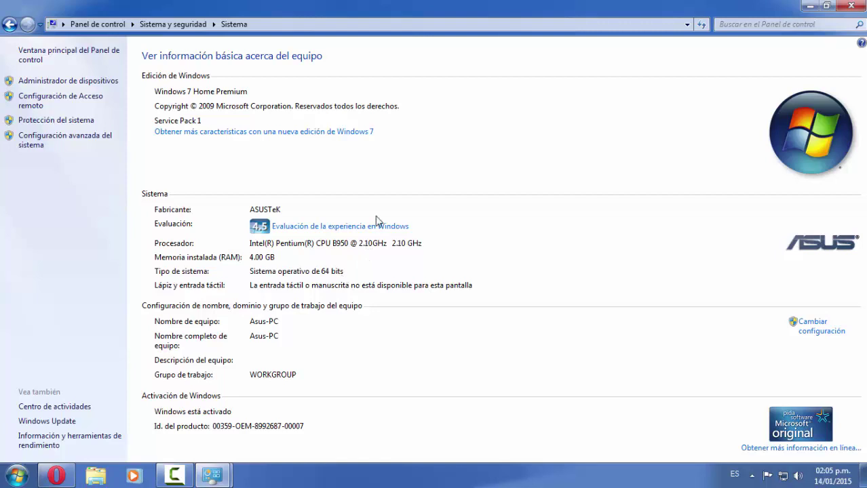
click(851, 6)
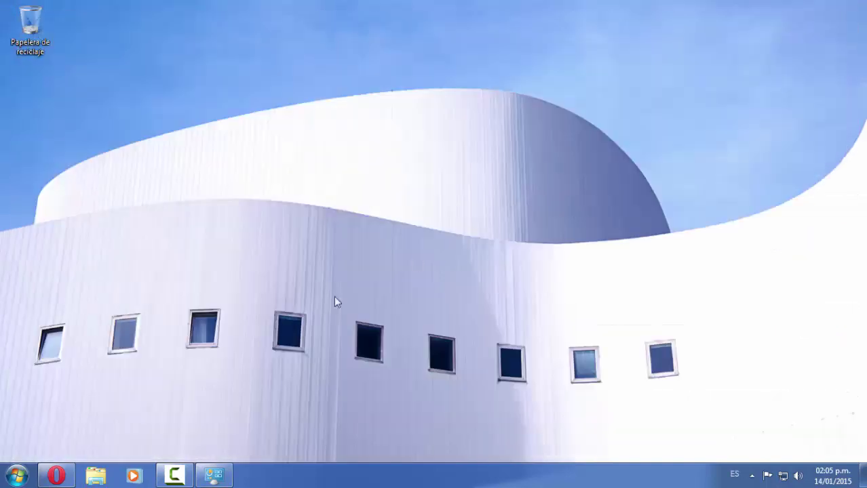
- Switch back to Opera, start downloading the Windows Fuera de línea (64 bits) Java installer and pause the download
click(71, 479)
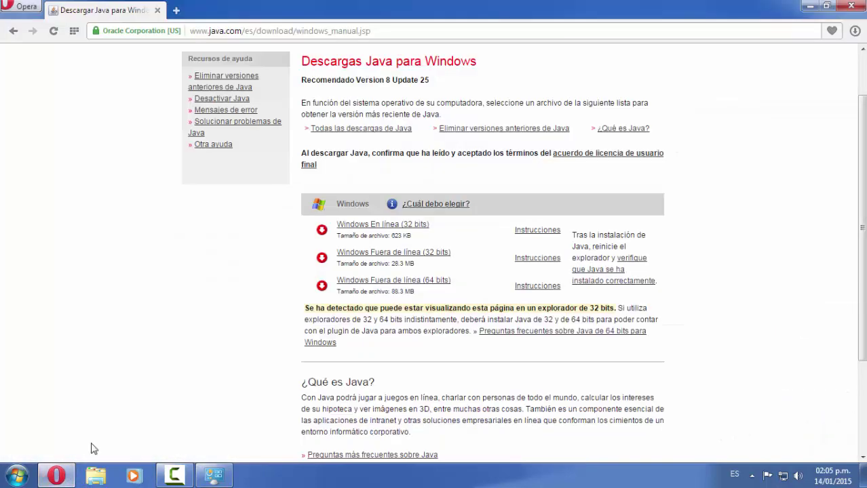
click(427, 283)
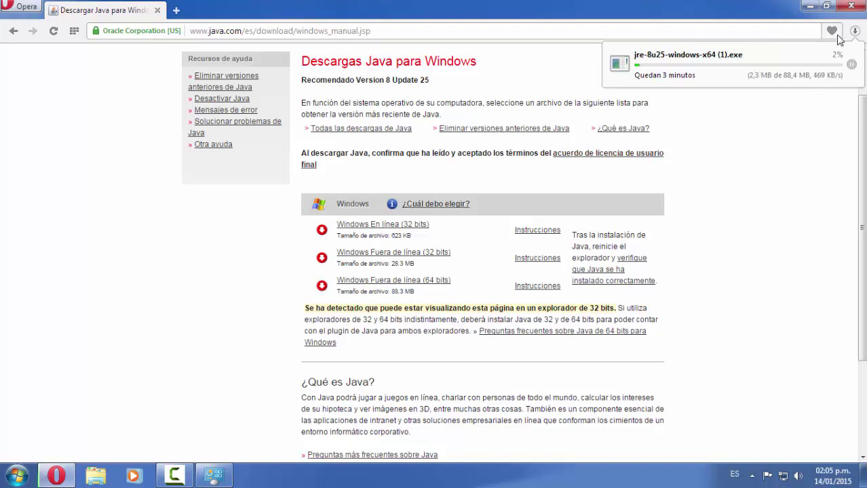
click(851, 65)
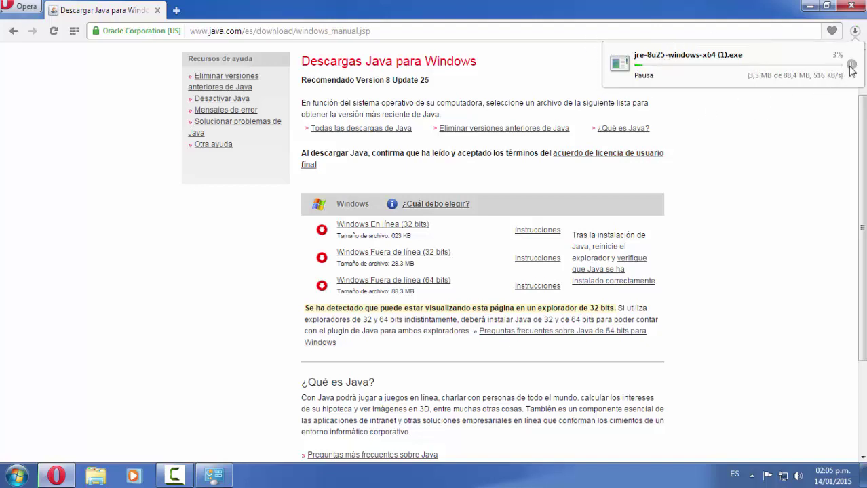
click(852, 65)
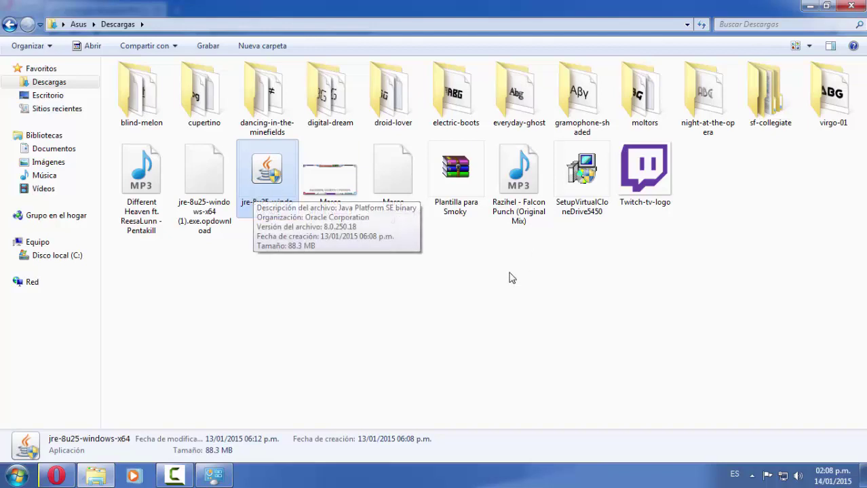
- Run jre-8u25-windows-x64 from Descargas as administrator, install Java in the default folder and close the finished installer
right_click(274, 181)
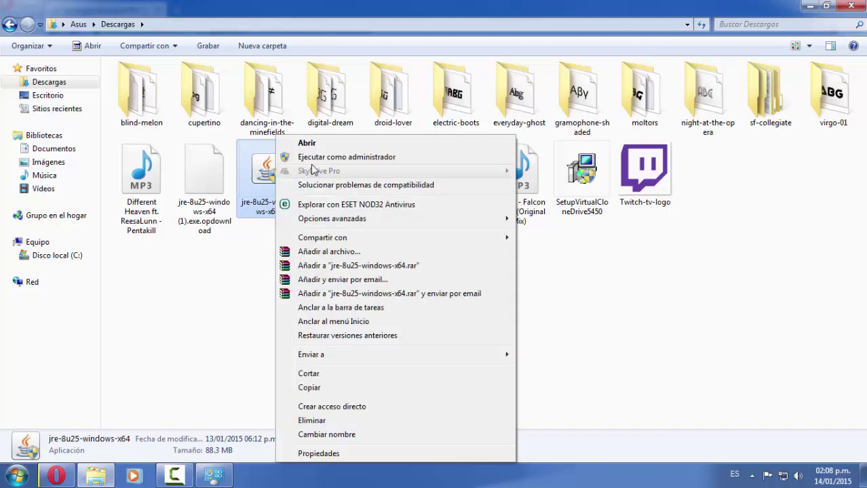
click(313, 158)
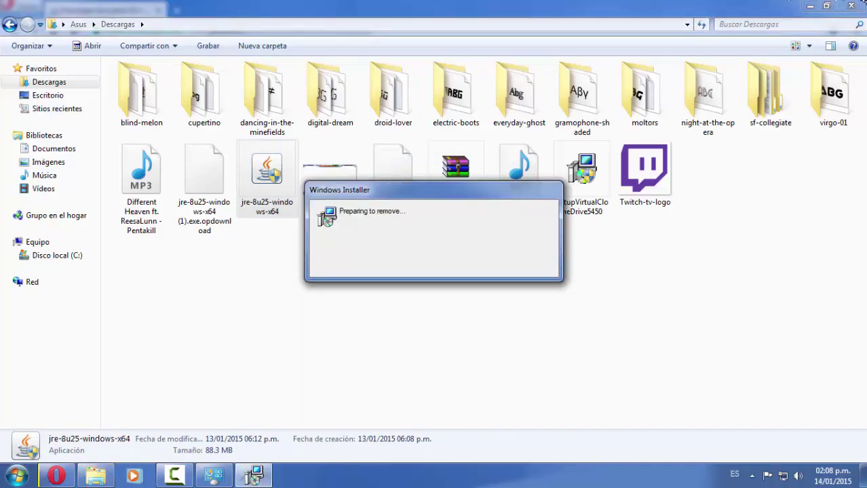
click(810, 7)
click(813, 12)
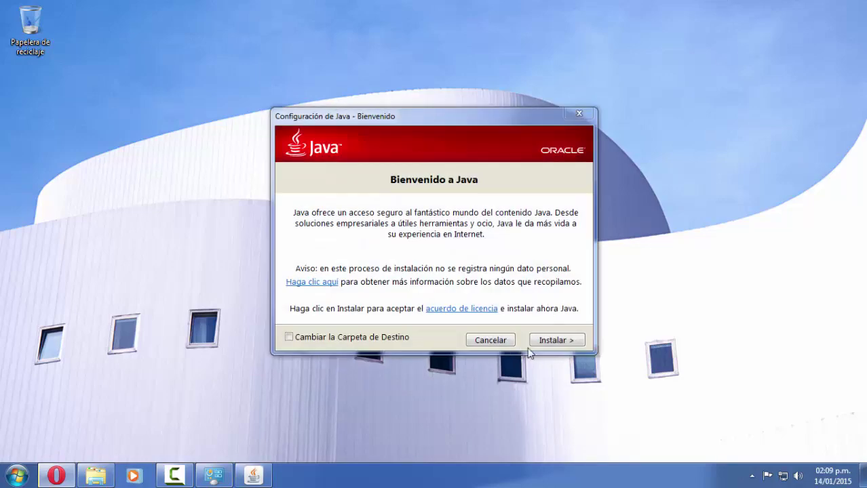
click(553, 340)
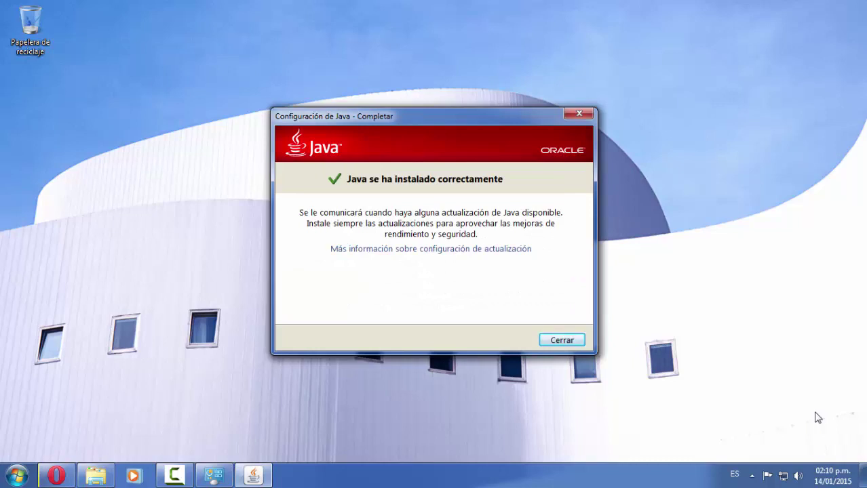
click(561, 339)
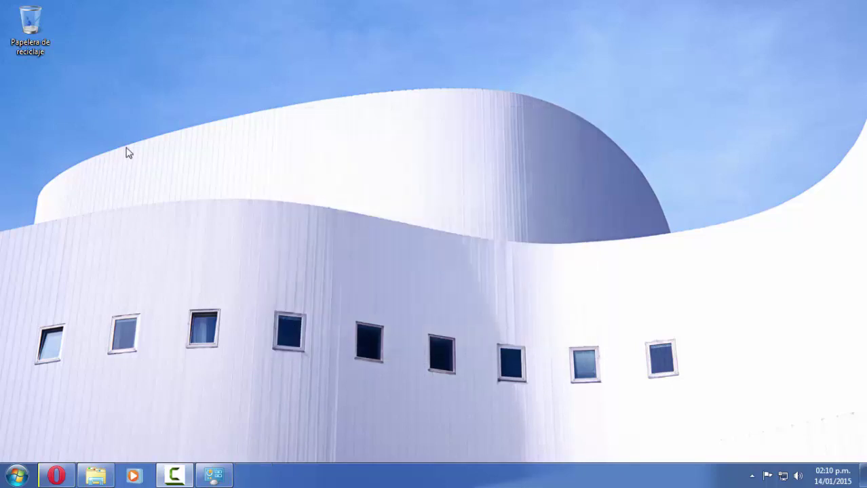
drag(188, 151, 516, 325)
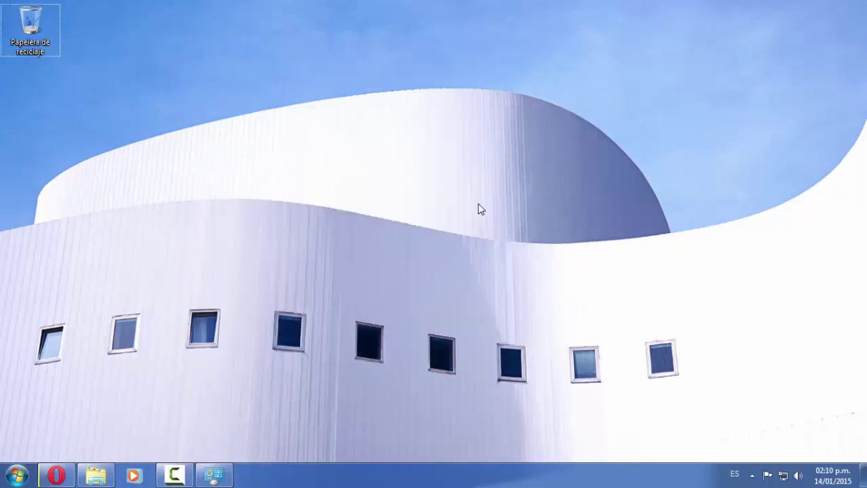
key(Menu)
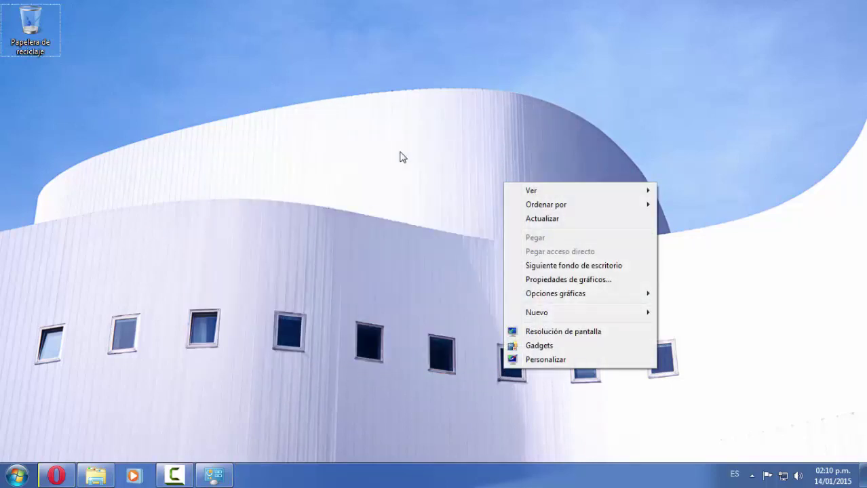